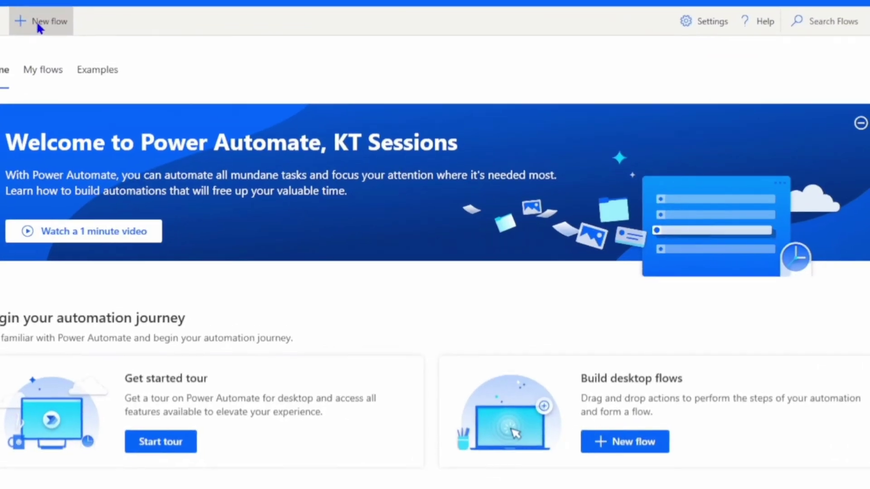
# Create a new flow named 'Excel - Read/Write' and open its empty designer.
pyautogui.click(38, 25)
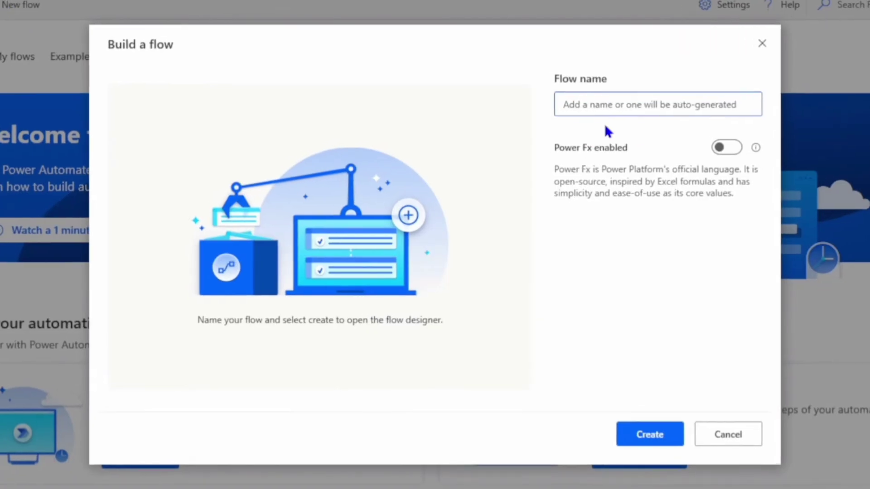
pyautogui.write('Excel - Read/Writ')
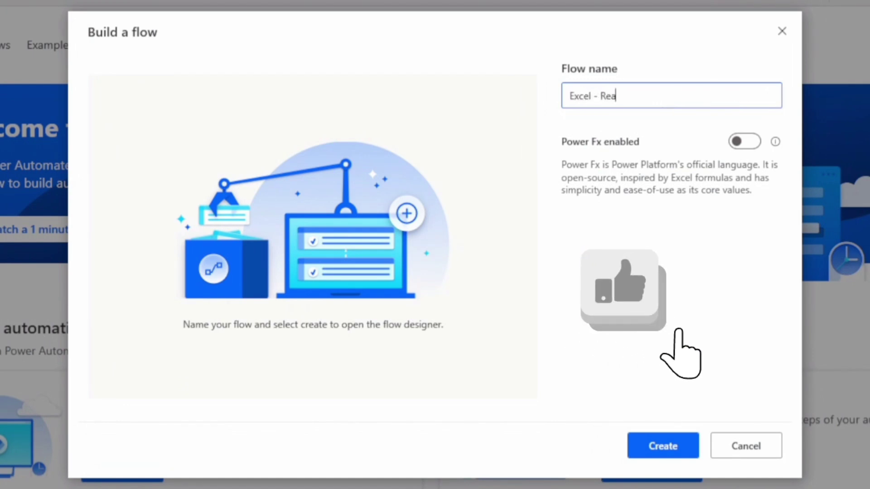
pyautogui.write('e')
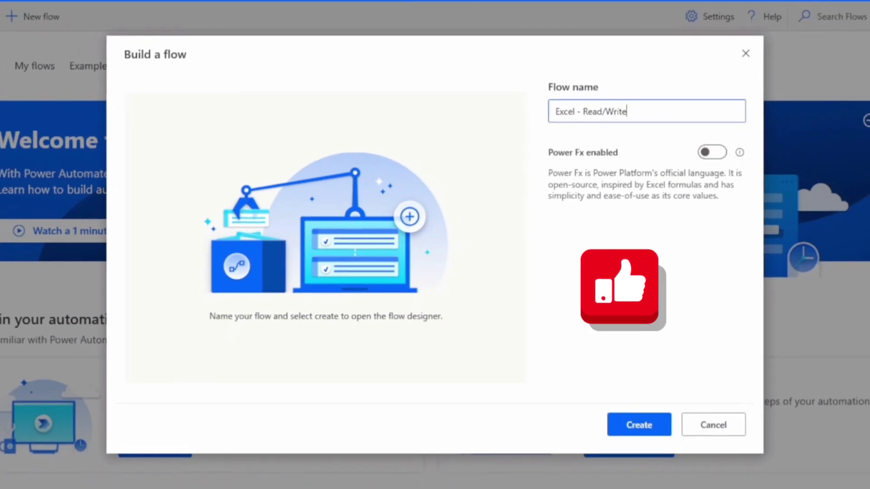
pyautogui.click(663, 446)
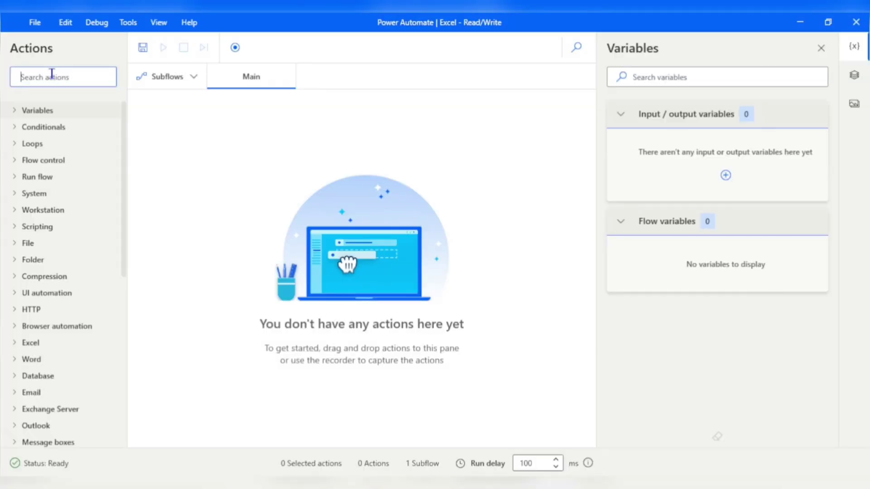
# Filter actions by 'excel', widen the Actions pane, and collapse the Advanced Excel group.
pyautogui.write('excel')
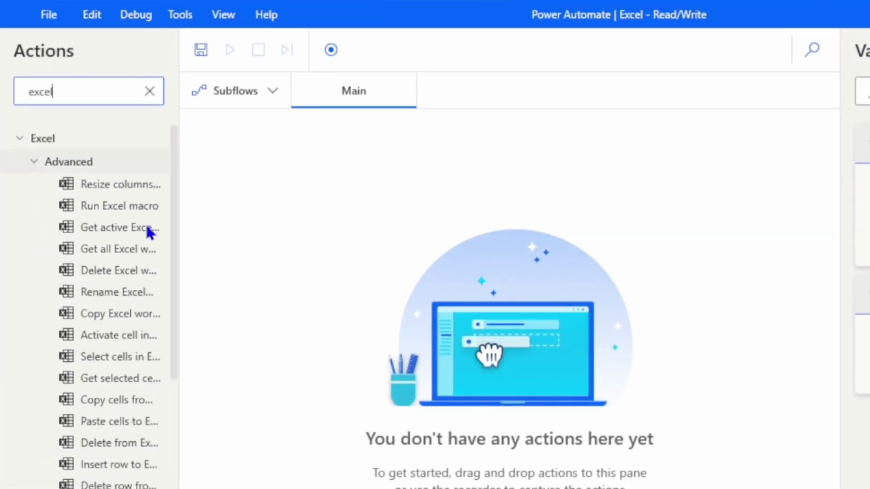
pyautogui.moveTo(178, 333); pyautogui.dragTo(332, 333)
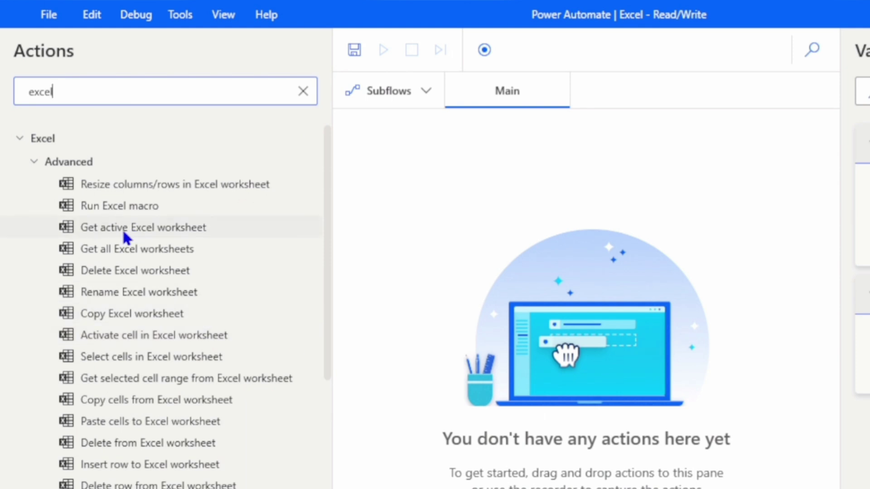
pyautogui.click(20, 160)
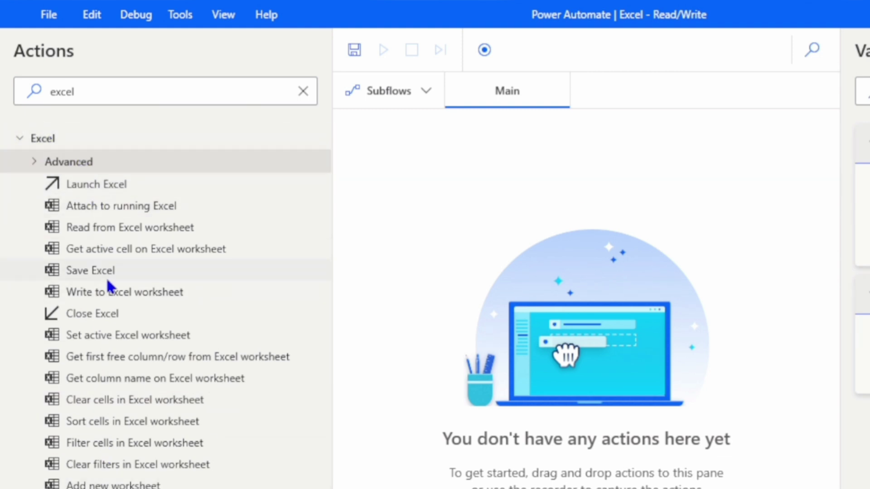
pyautogui.click(34, 163)
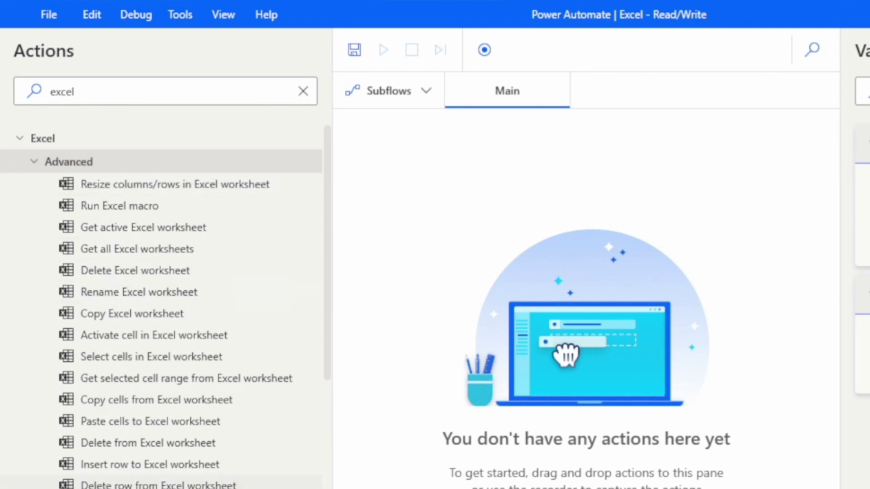
pyautogui.scroll(-5, 163, 308)
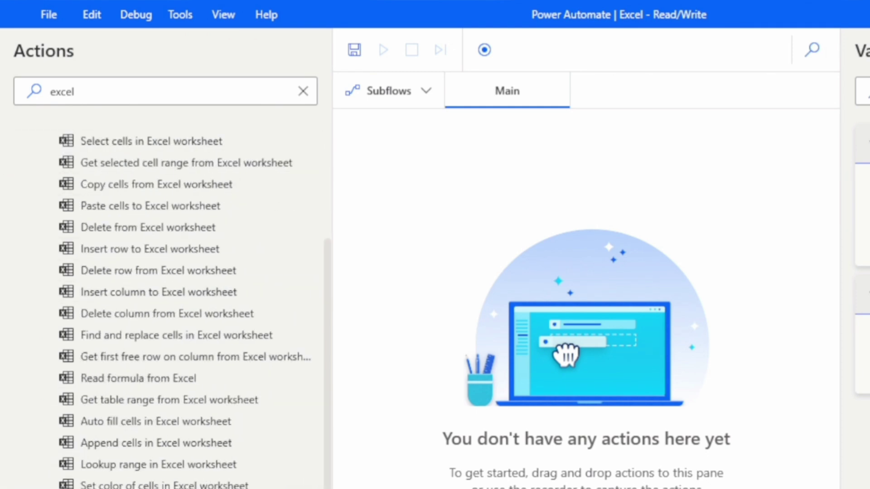
pyautogui.scroll(5, 64, 422)
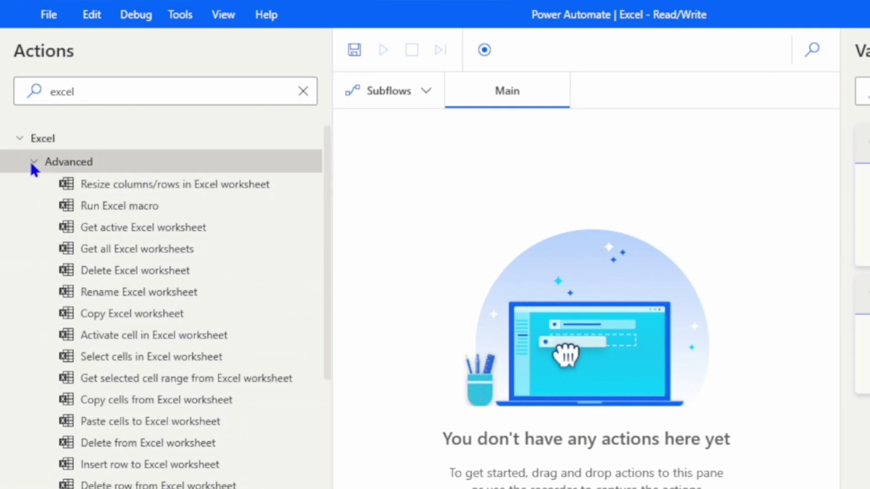
pyautogui.click(32, 164)
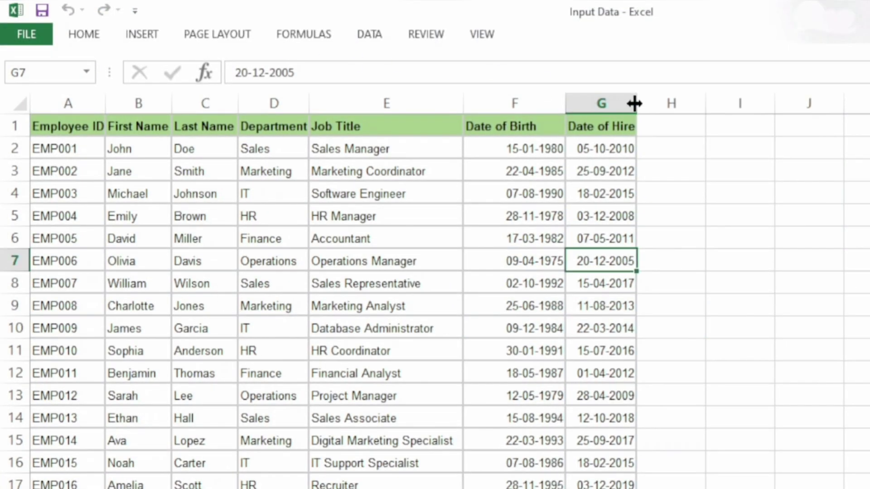
# Widen Excel columns G (Date of Hire) and D (Department) to fit their headers.
pyautogui.moveTo(633, 111); pyautogui.dragTo(649, 111)
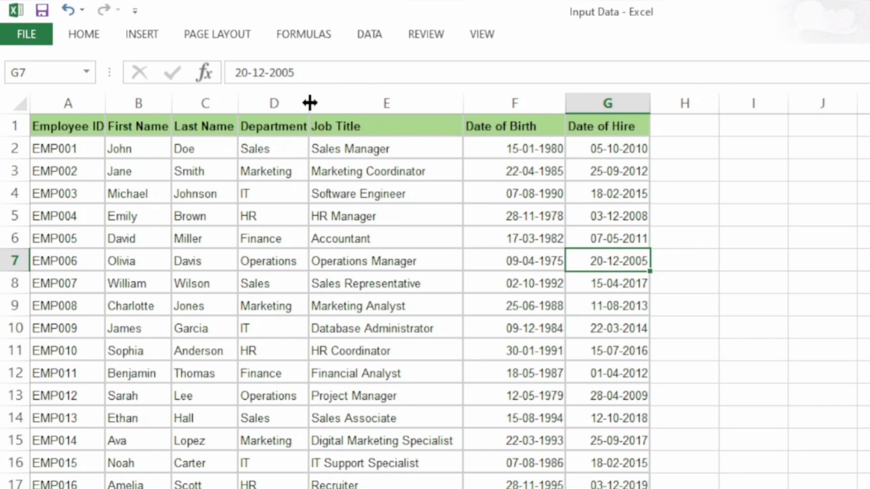
pyautogui.moveTo(309, 103); pyautogui.dragTo(330, 103)
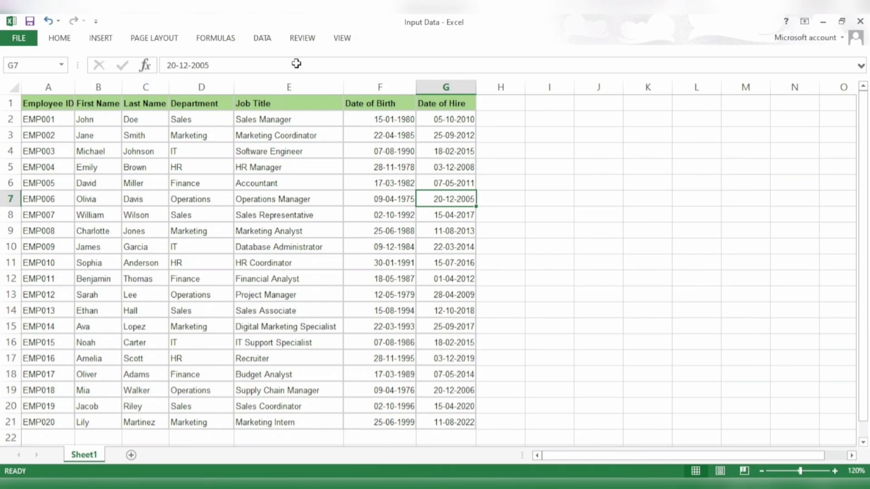
# Back in Power Automate, add Launch Excel as the flow's first action.
pyautogui.moveTo(412, 470)
pyautogui.click(471, 430)
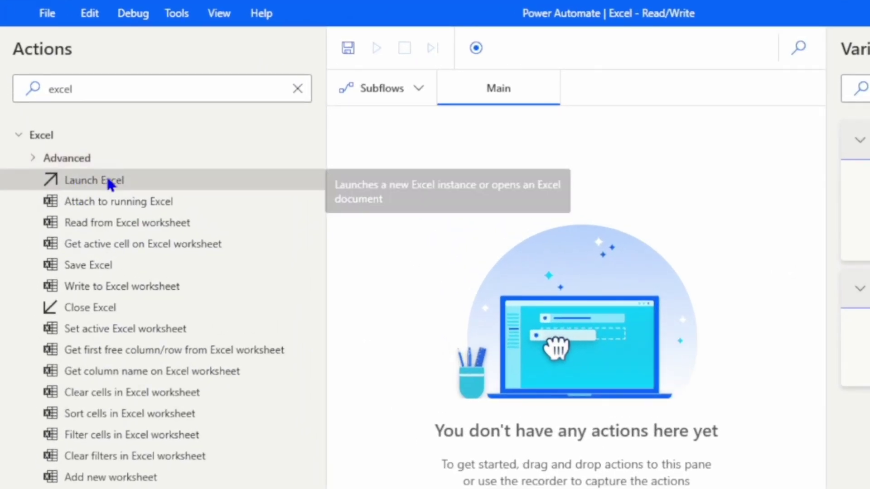
pyautogui.moveTo(108, 180); pyautogui.dragTo(554, 174)
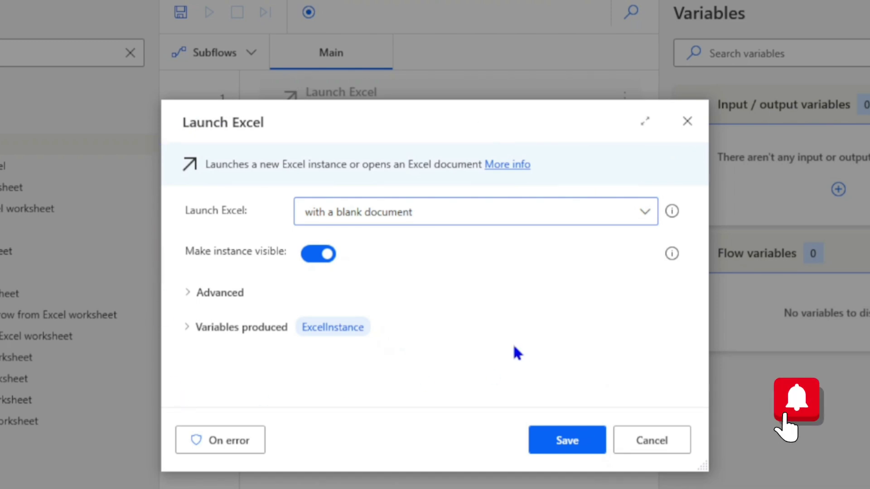
# Switch Launch Excel to 'and open the following document', ready for a document path.
pyautogui.click(437, 212)
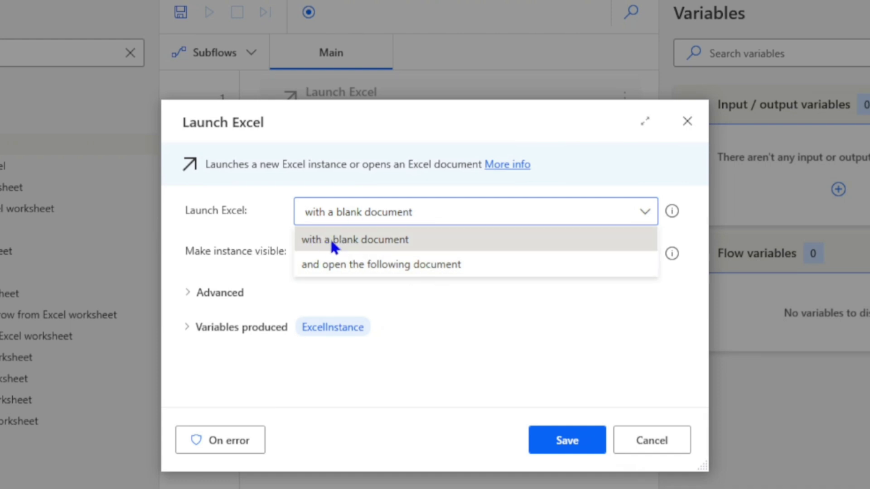
pyautogui.click(419, 249)
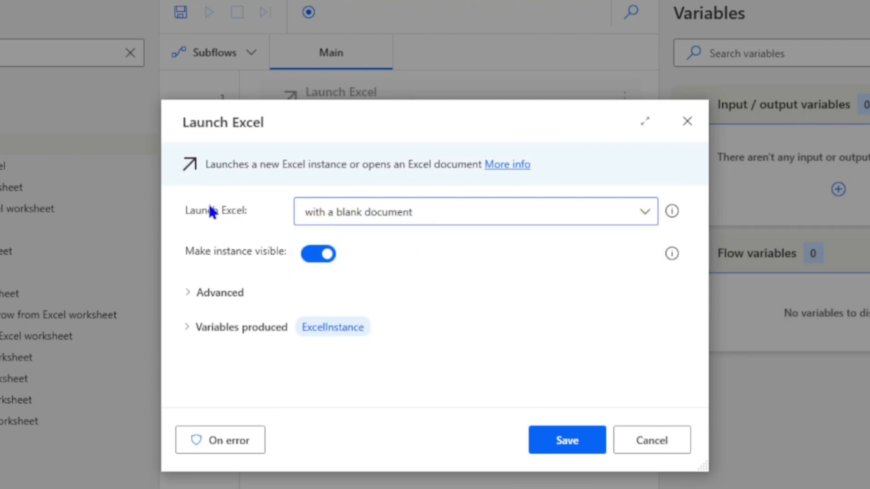
pyautogui.click(369, 214)
pyautogui.click(339, 267)
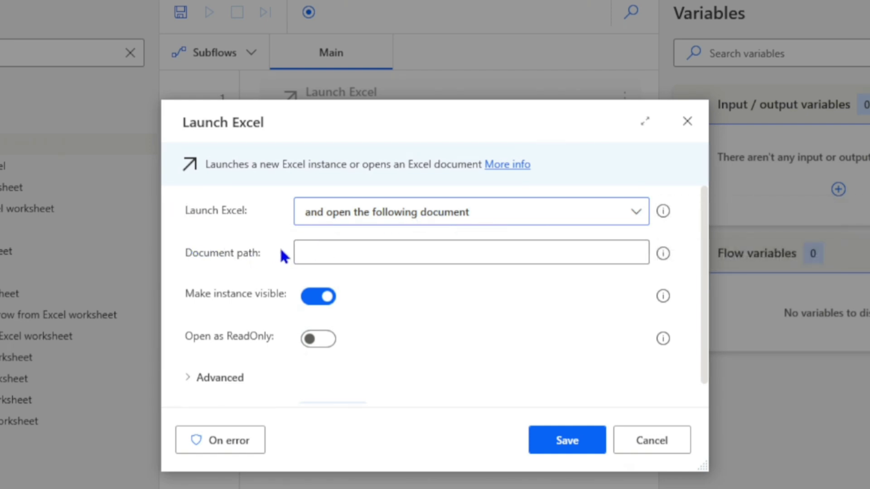
pyautogui.click(406, 244)
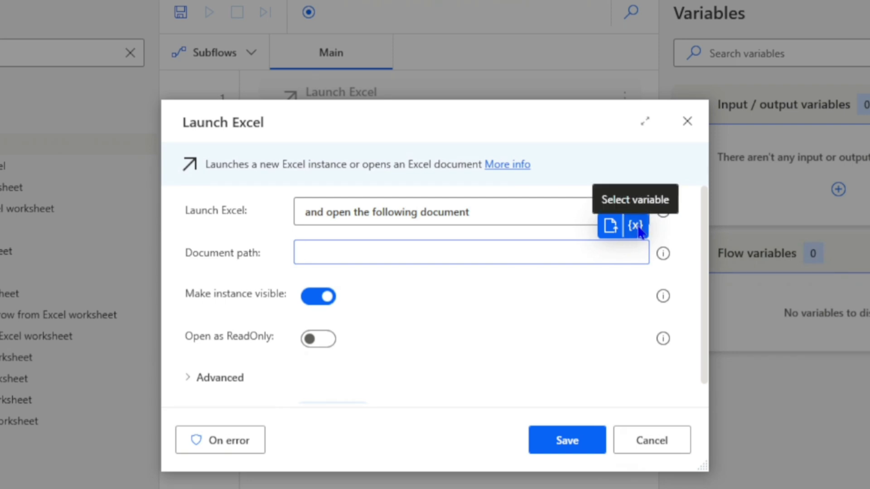
# Set the Launch Excel document path to Input Data.xlsx on the Desktop.
pyautogui.click(611, 227)
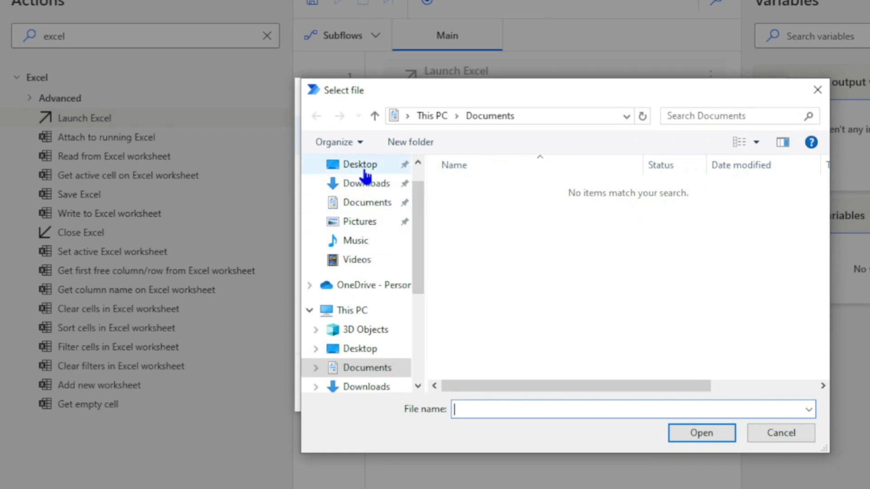
pyautogui.click(364, 172)
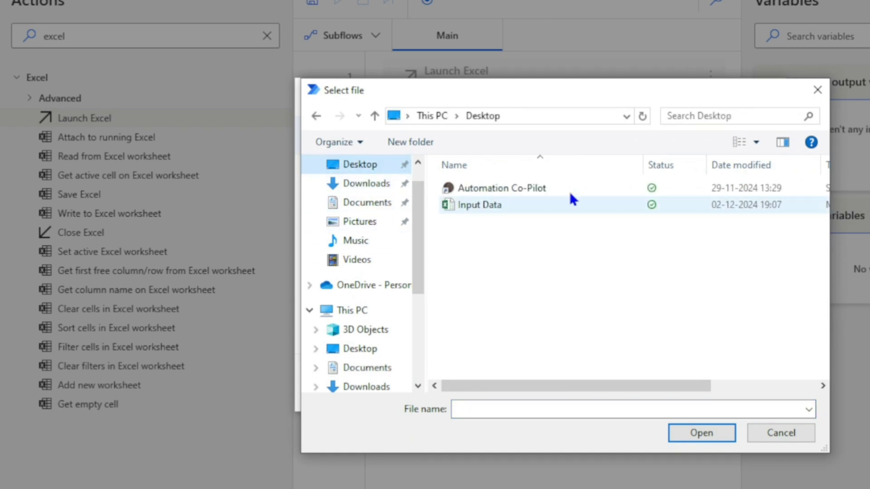
pyautogui.click(485, 205)
pyautogui.click(694, 432)
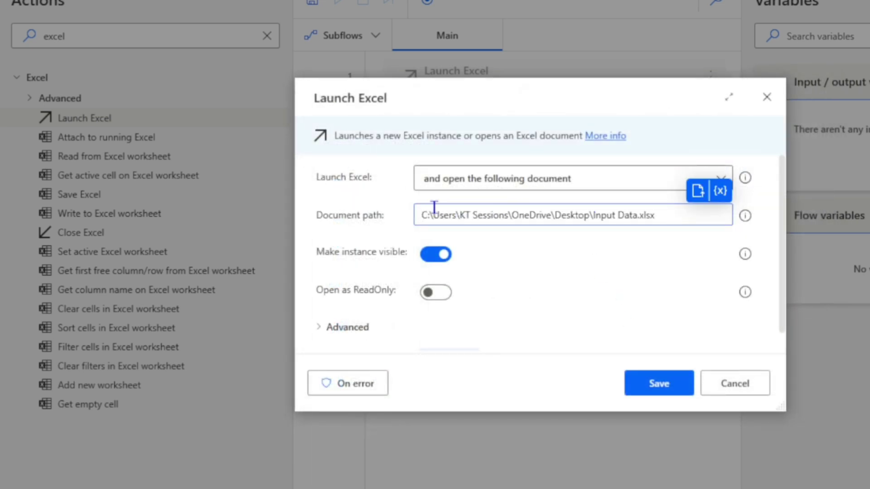
pyautogui.moveTo(656, 215); pyautogui.dragTo(418, 215)
pyautogui.moveTo(403, 215); pyautogui.dragTo(691, 202)
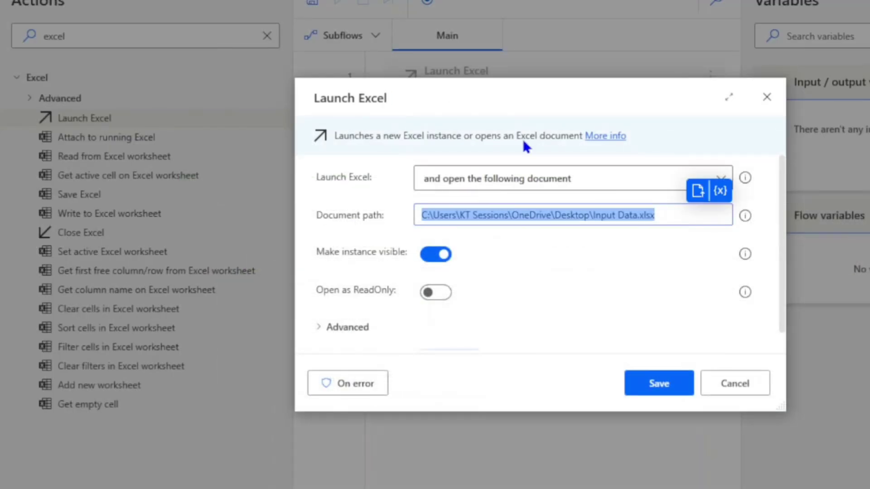
# Turn on Open as ReadOnly, expand Advanced, and focus the Read protection password field.
pyautogui.click(436, 292)
pyautogui.scroll(-1, 507, 292)
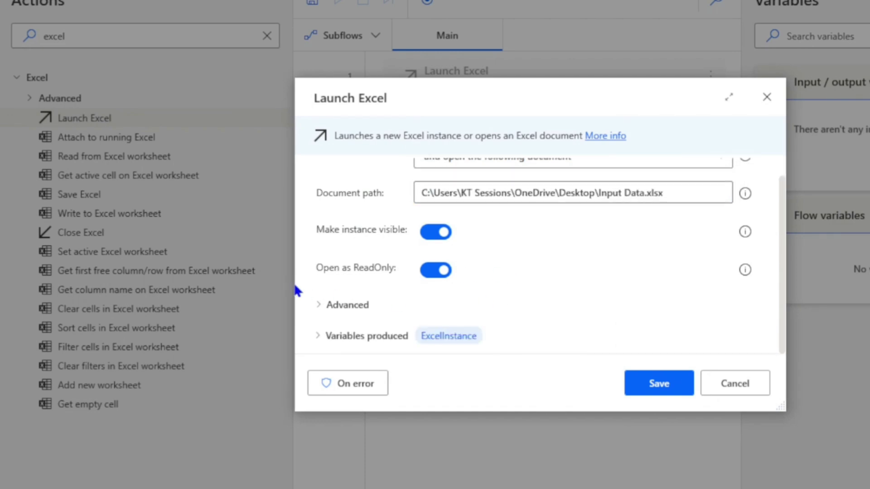
pyautogui.click(320, 305)
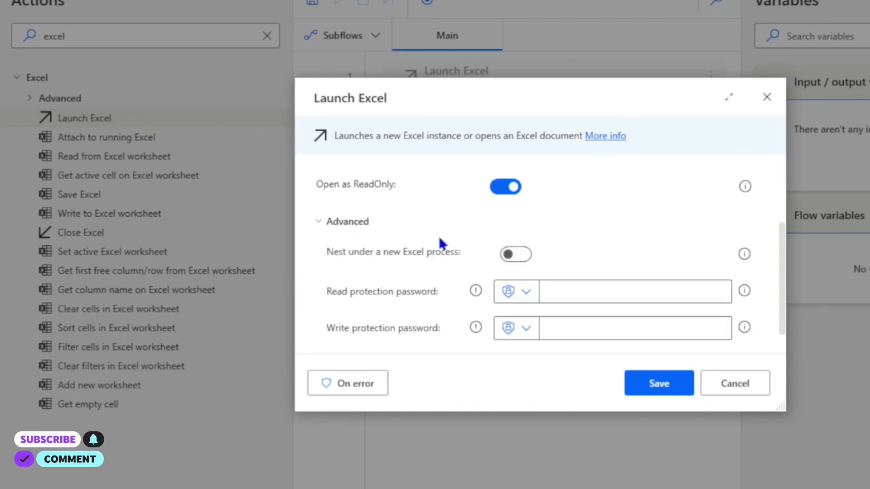
pyautogui.scroll(-1, 344, 270)
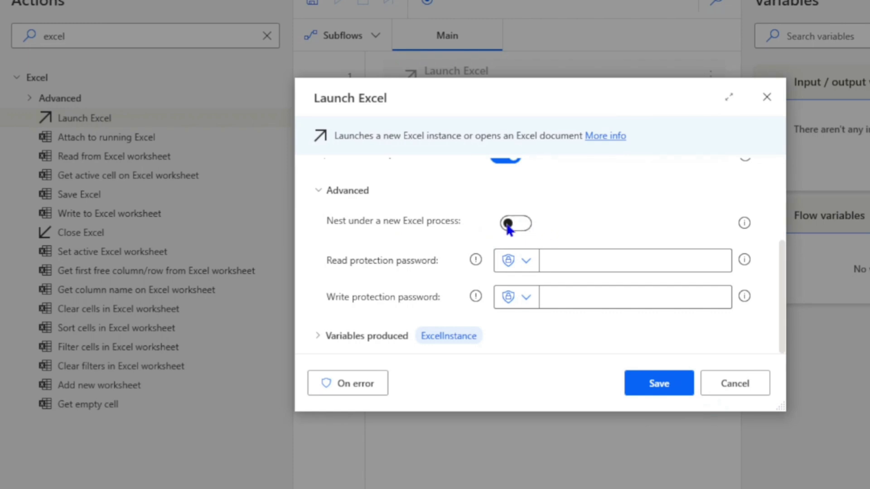
pyautogui.moveTo(519, 222)
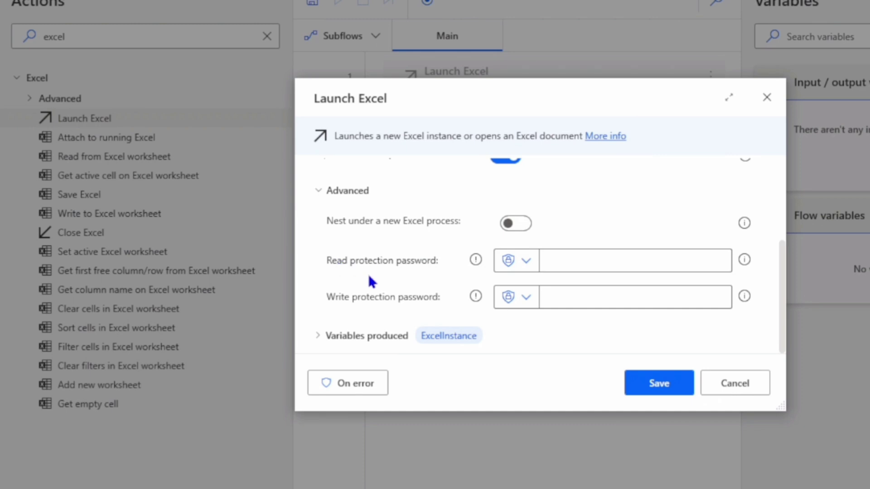
pyautogui.click(595, 257)
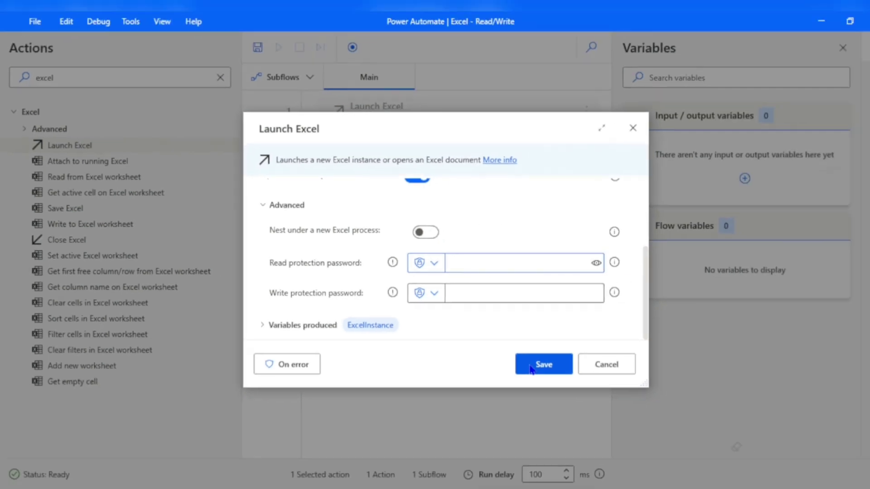
# Save Launch Excel as step 1 and add Read from Excel worksheet using %ExcelInstance%.
pyautogui.click(642, 389)
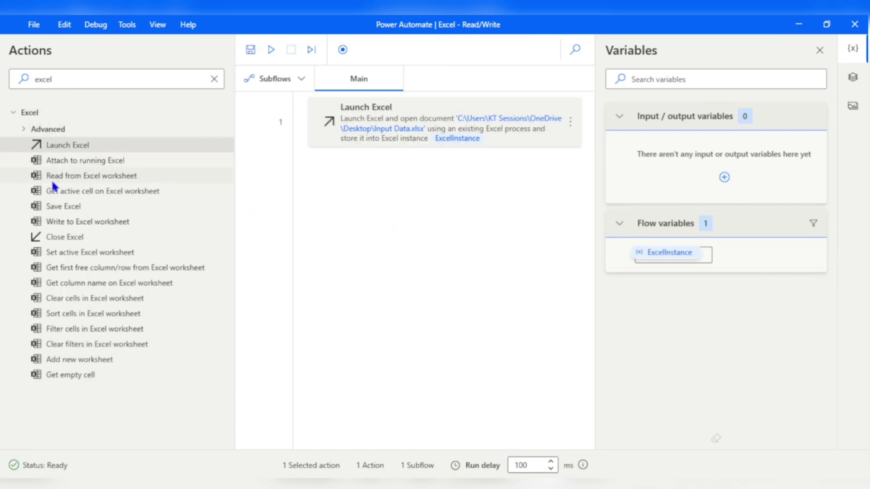
pyautogui.moveTo(53, 176); pyautogui.dragTo(380, 168)
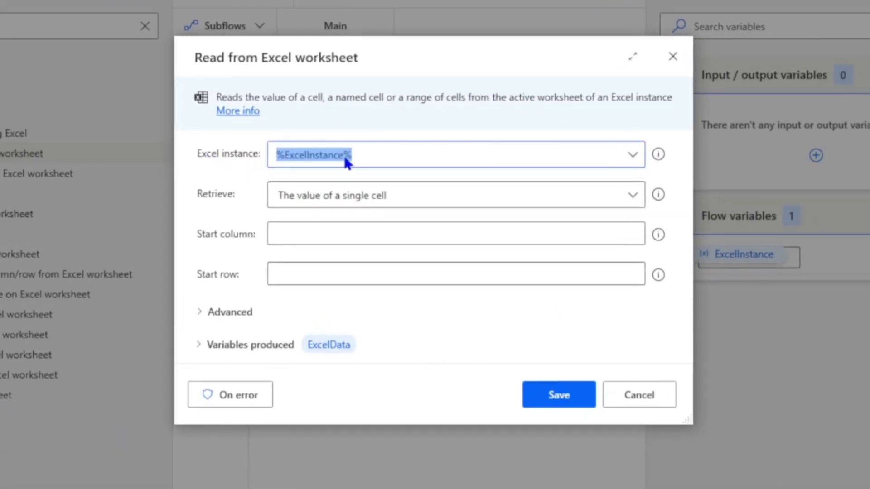
pyautogui.doubleClick(392, 155)
pyautogui.moveTo(392, 155); pyautogui.dragTo(273, 161)
pyautogui.moveTo(549, 59); pyautogui.dragTo(544, 145)
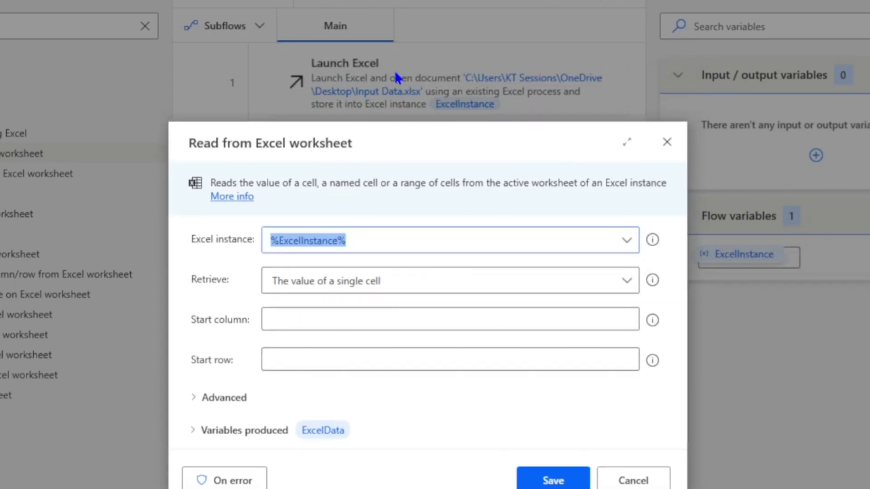
pyautogui.moveTo(356, 231); pyautogui.dragTo(267, 239)
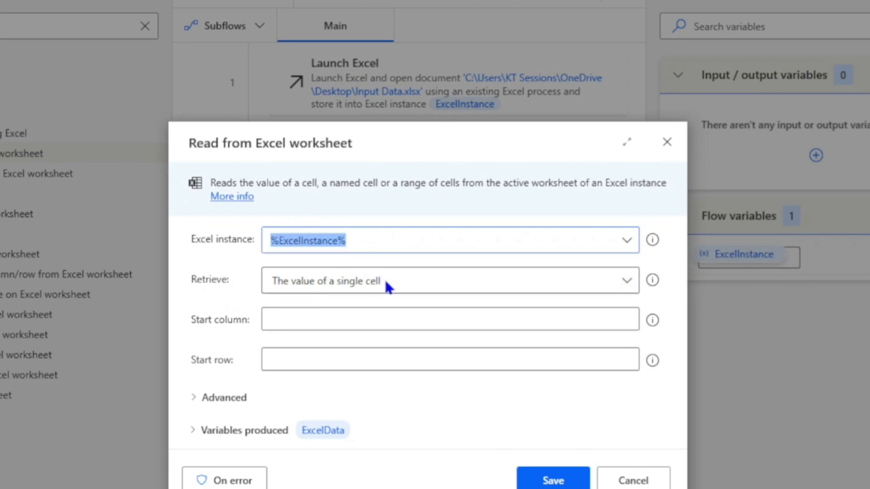
# Retrieve 'All available values from worksheet' and enable reading cell contents as text under Advanced.
pyautogui.click(430, 281)
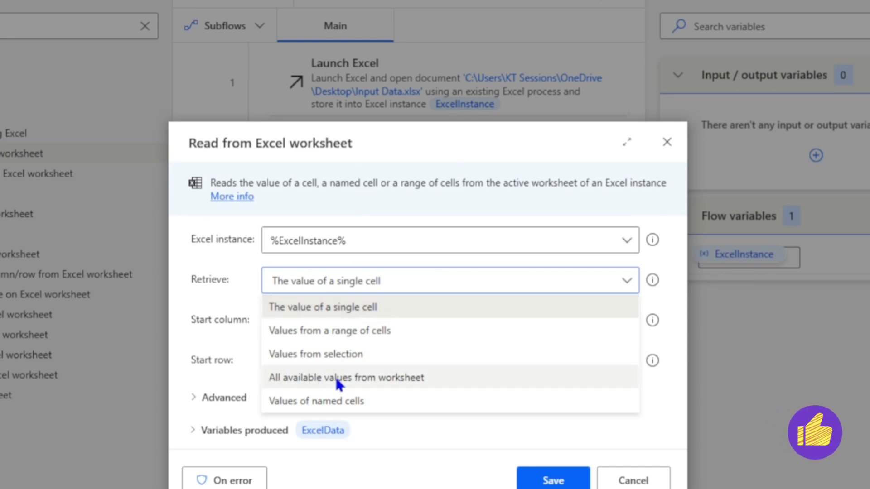
pyautogui.click(364, 377)
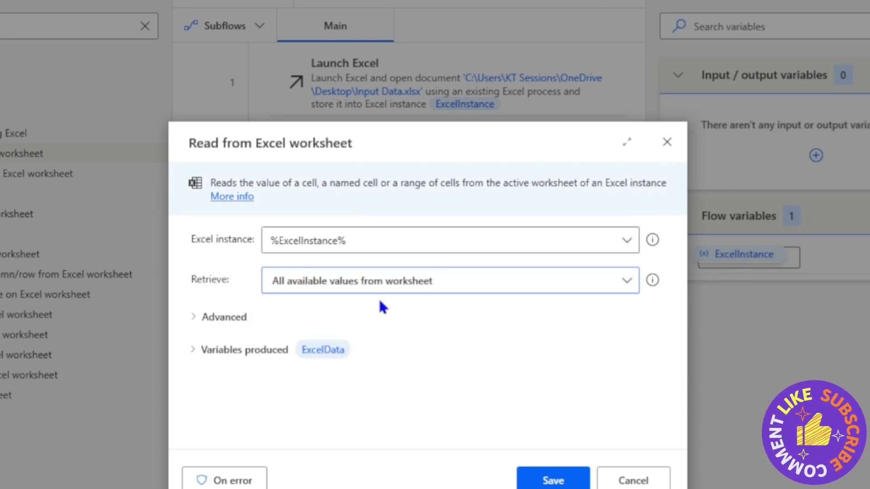
pyautogui.click(195, 317)
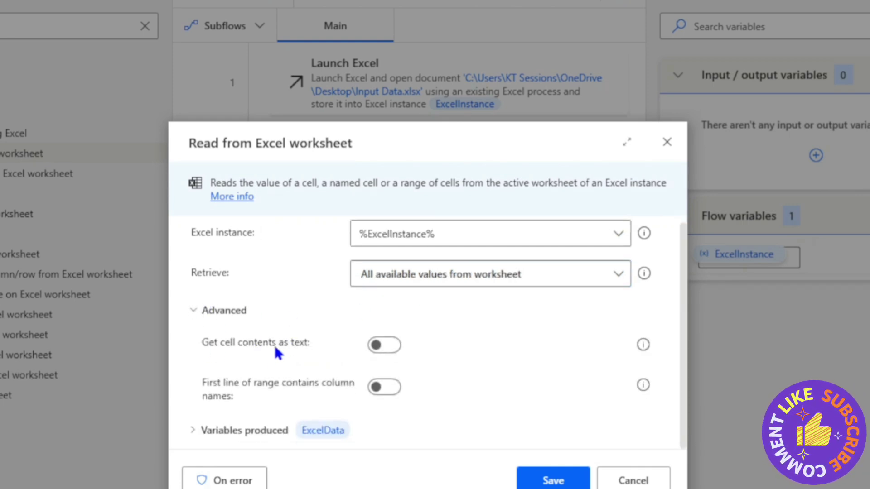
pyautogui.click(385, 345)
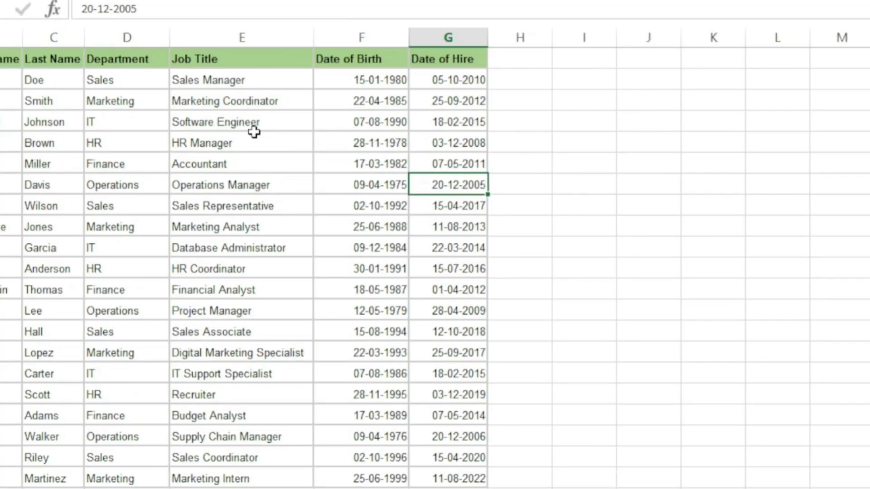
# Enable 'Get cell contents as text' and 'First line contains column names', then save into ExcelData.
pyautogui.click(250, 142)
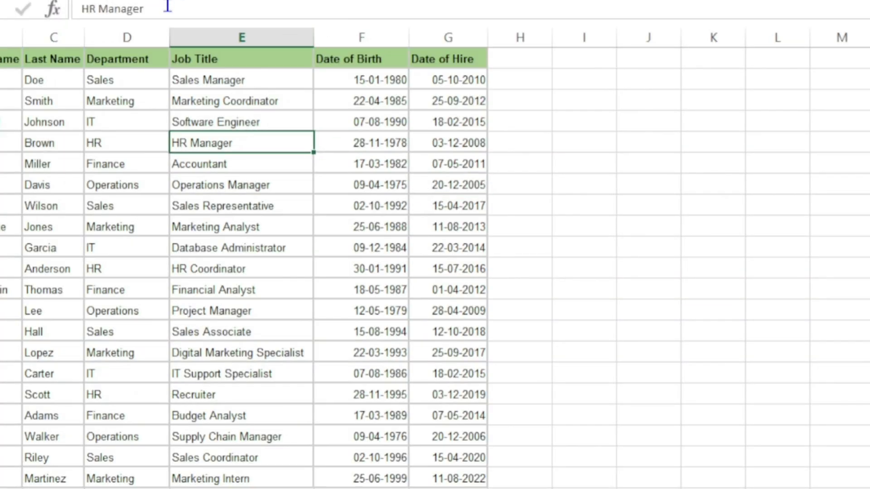
pyautogui.click(246, 200)
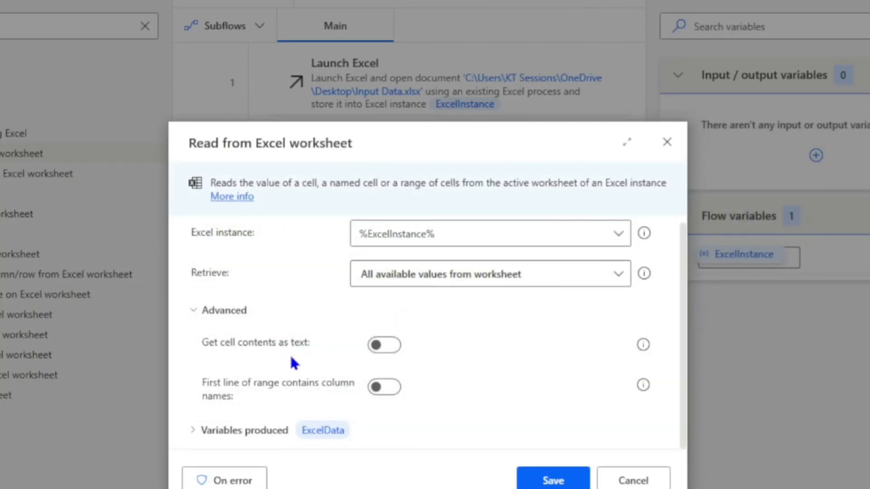
pyautogui.click(393, 346)
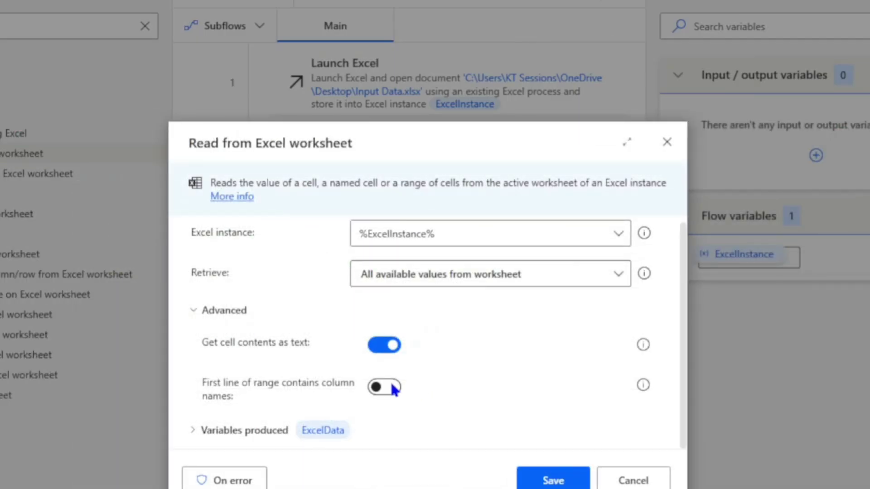
pyautogui.click(389, 385)
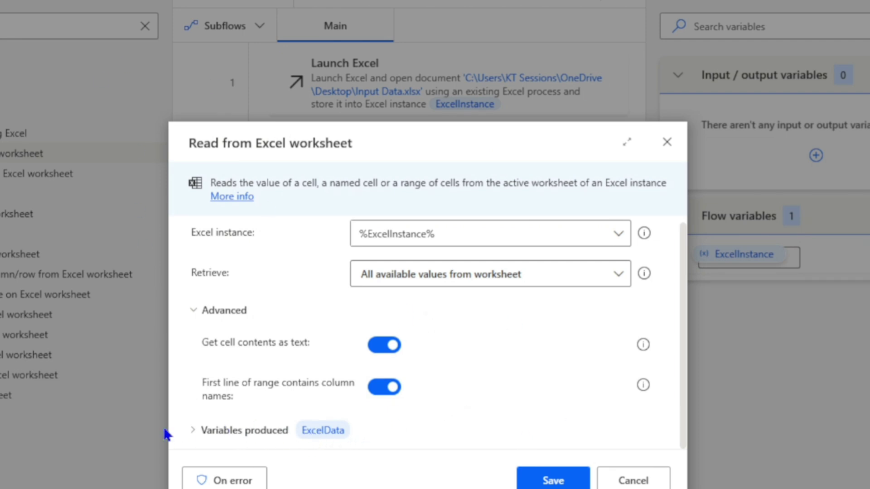
pyautogui.click(191, 430)
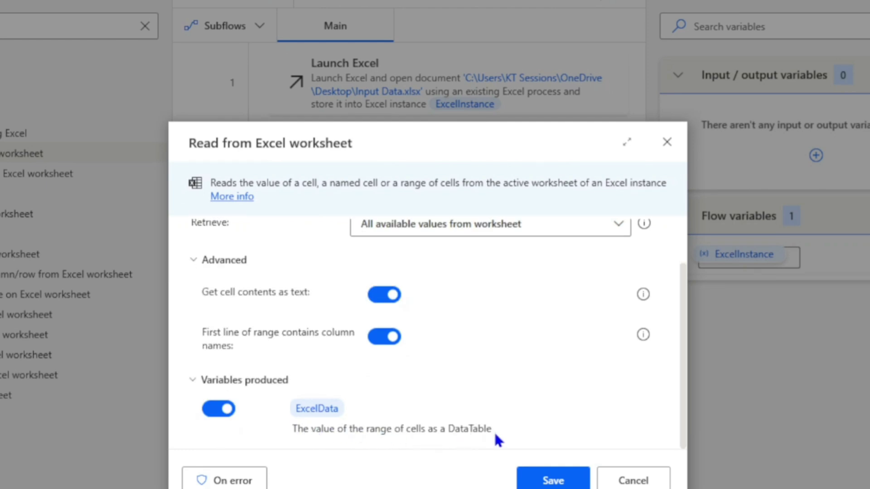
pyautogui.click(572, 481)
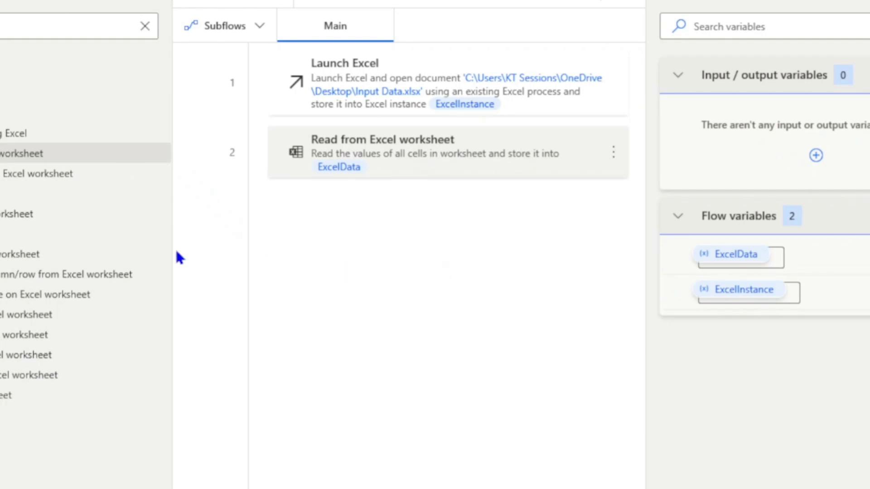
# Add Close Excel for %ExcelInstance% set to 'Do not save document' and save it.
pyautogui.moveTo(27, 233); pyautogui.dragTo(322, 197)
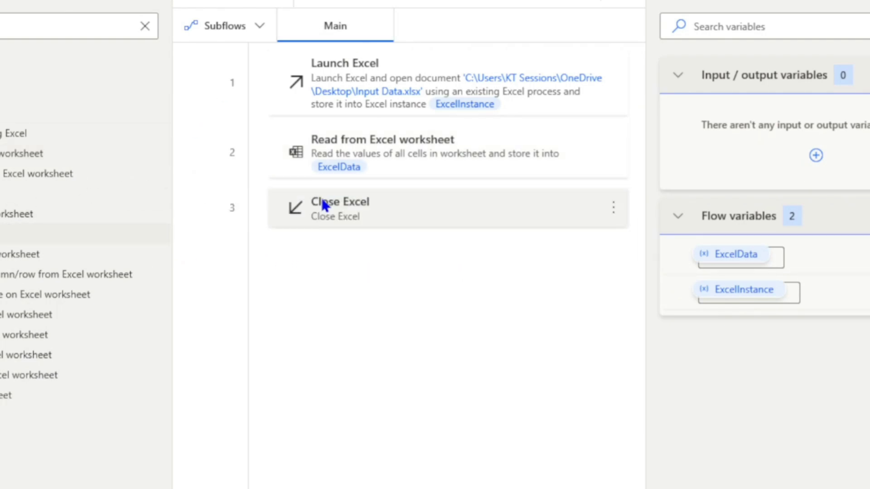
pyautogui.click(392, 174)
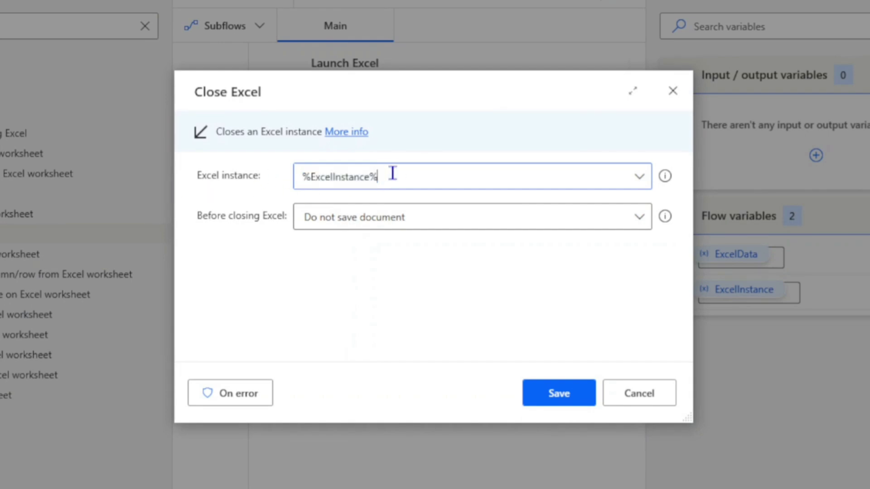
pyautogui.moveTo(392, 173); pyautogui.dragTo(297, 179)
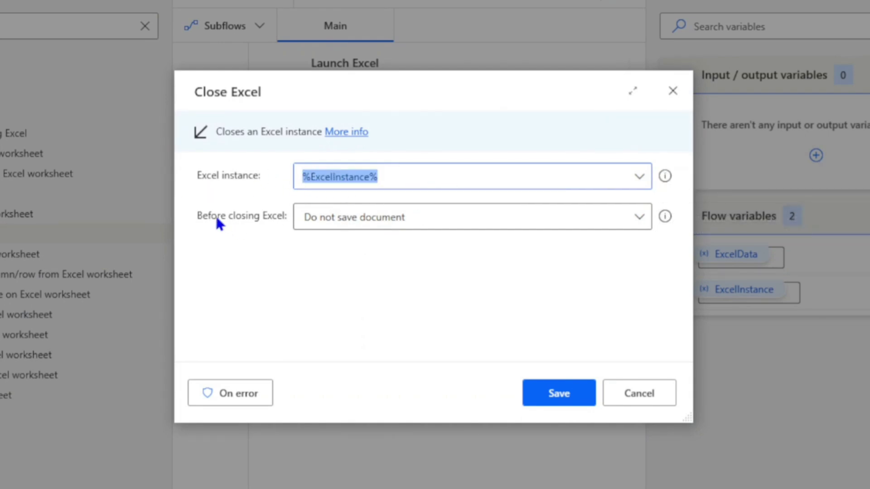
pyautogui.click(325, 215)
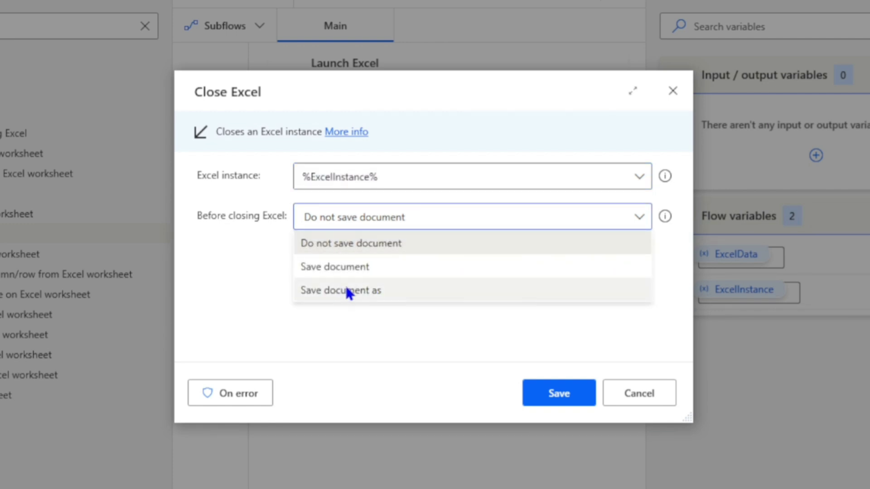
pyautogui.click(348, 293)
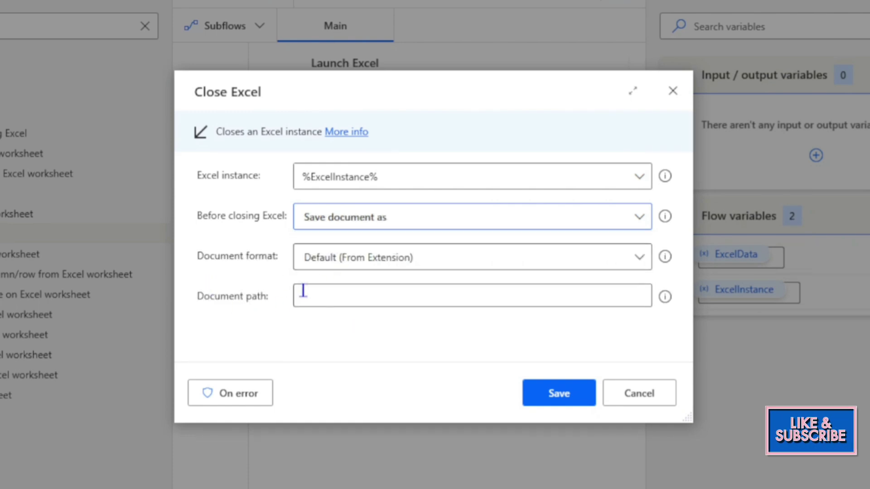
pyautogui.click(410, 220)
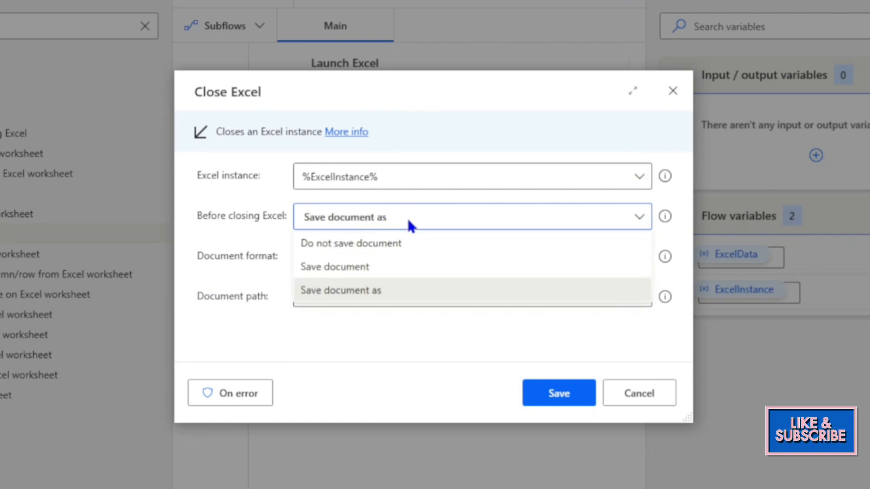
pyautogui.click(320, 244)
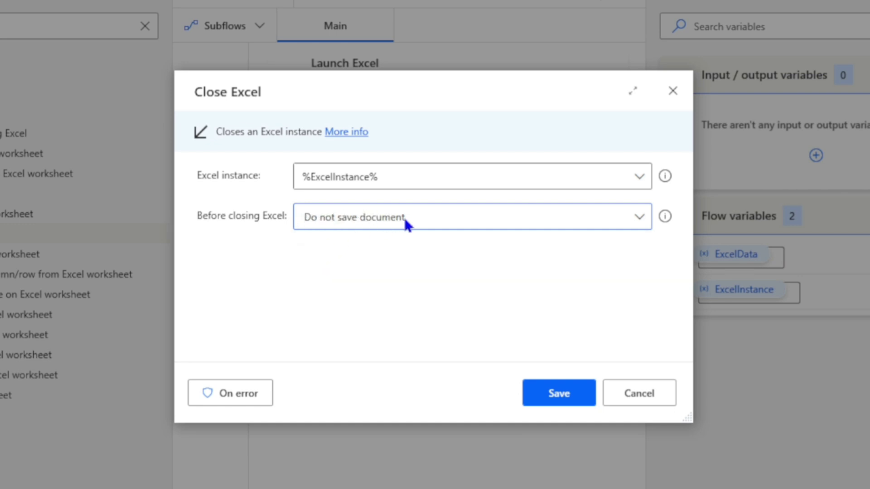
pyautogui.click(570, 400)
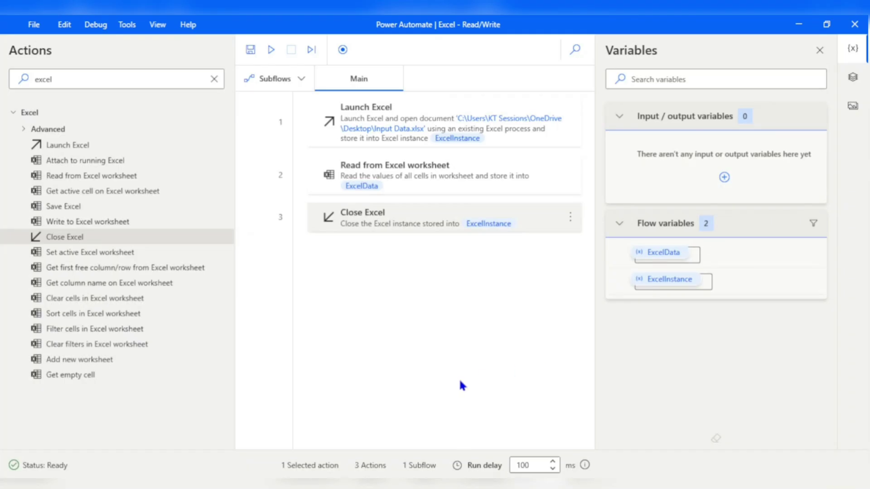
# Run the flow so Input Data.xlsx opens and ExcelData fills with 20 rows and 7 columns.
pyautogui.click(271, 50)
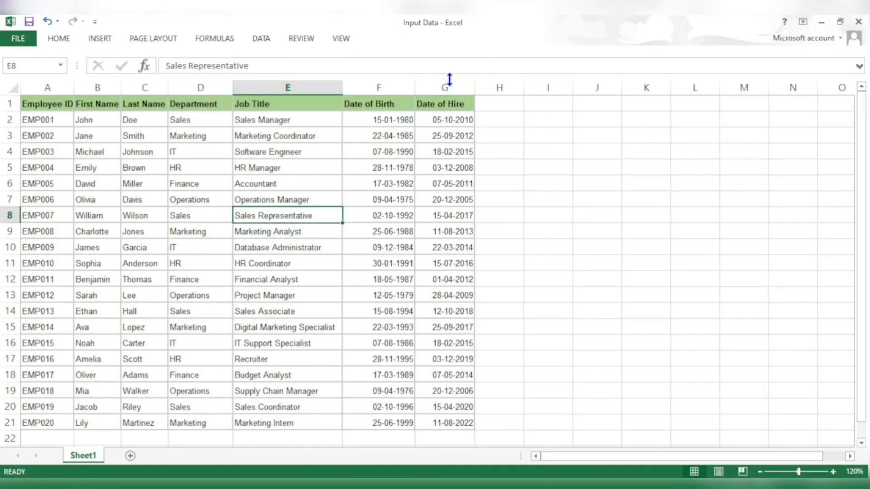
pyautogui.click(840, 22)
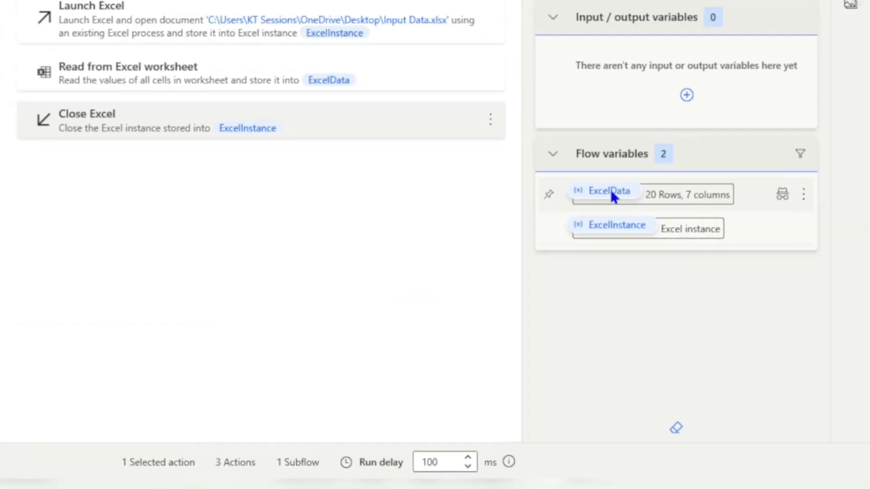
pyautogui.doubleClick(613, 196)
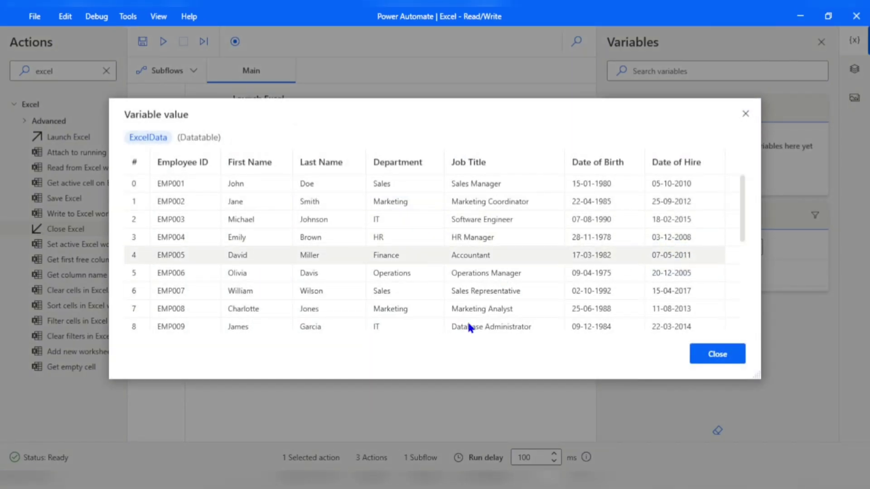
pyautogui.moveTo(471, 109); pyautogui.dragTo(476, 23)
pyautogui.hotkey('alt', 'Tab')
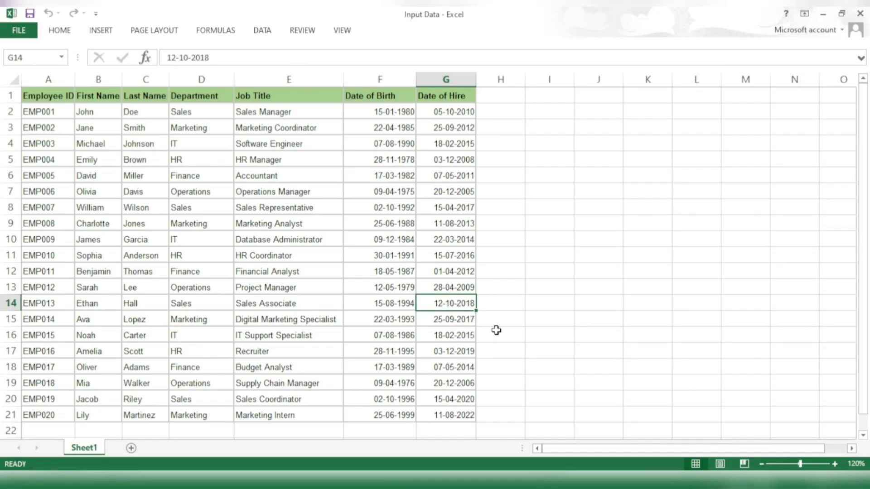
pyautogui.click(842, 6)
pyautogui.moveTo(520, 147); pyautogui.dragTo(552, 203)
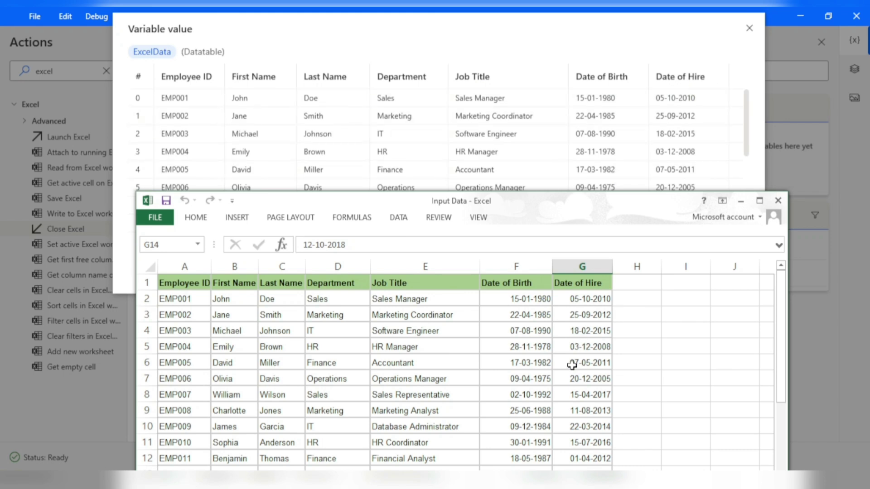
pyautogui.scroll(-4, 572, 365)
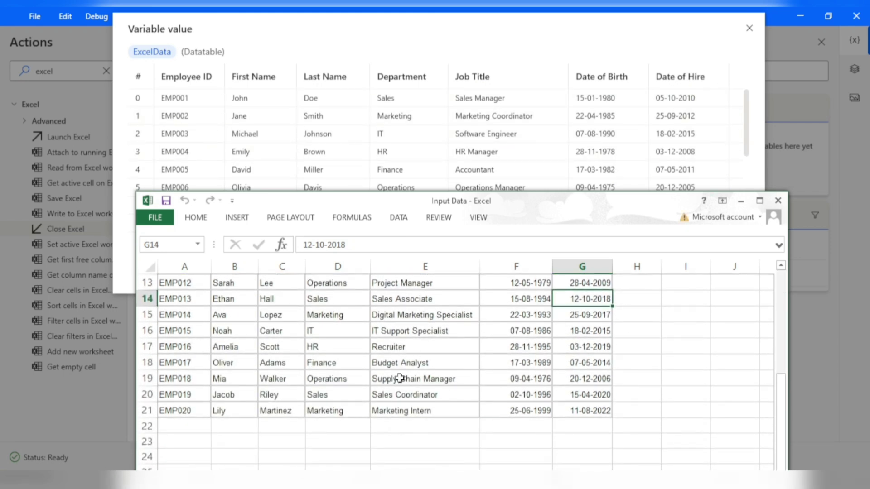
pyautogui.scroll(4, 212, 397)
pyautogui.scroll(-5, 233, 373)
pyautogui.click(221, 360)
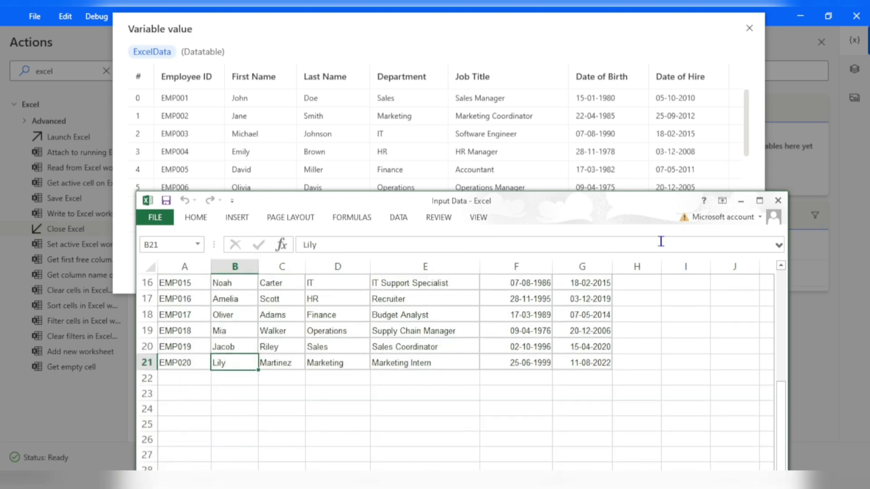
pyautogui.moveTo(744, 113); pyautogui.dragTo(748, 218)
pyautogui.scroll(1, 751, 165)
pyautogui.scroll(-1, 751, 200)
pyautogui.scroll(1, 751, 200)
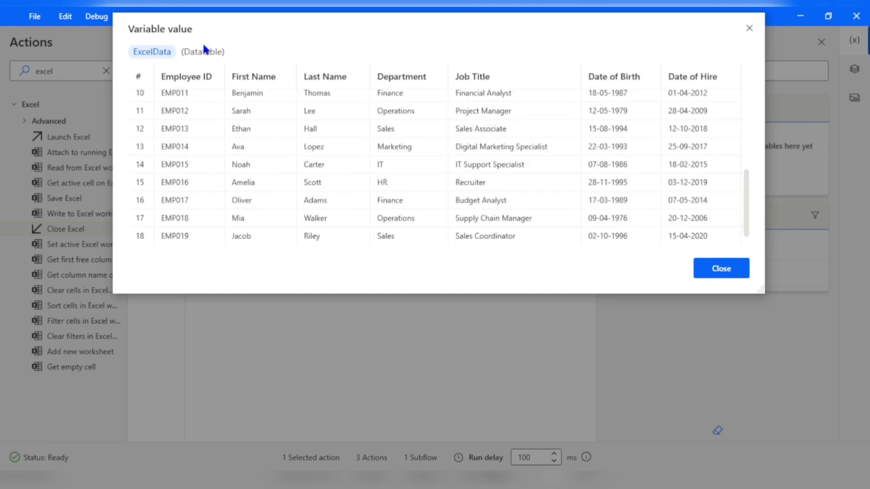
pyautogui.click(710, 275)
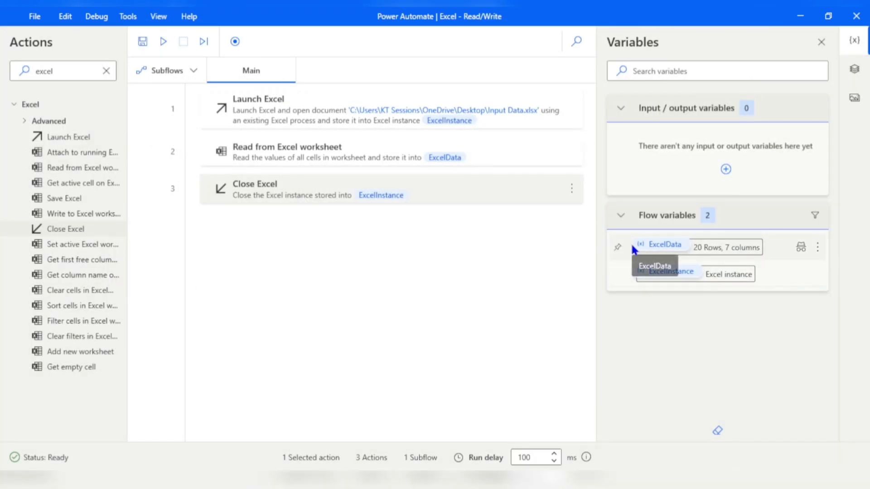